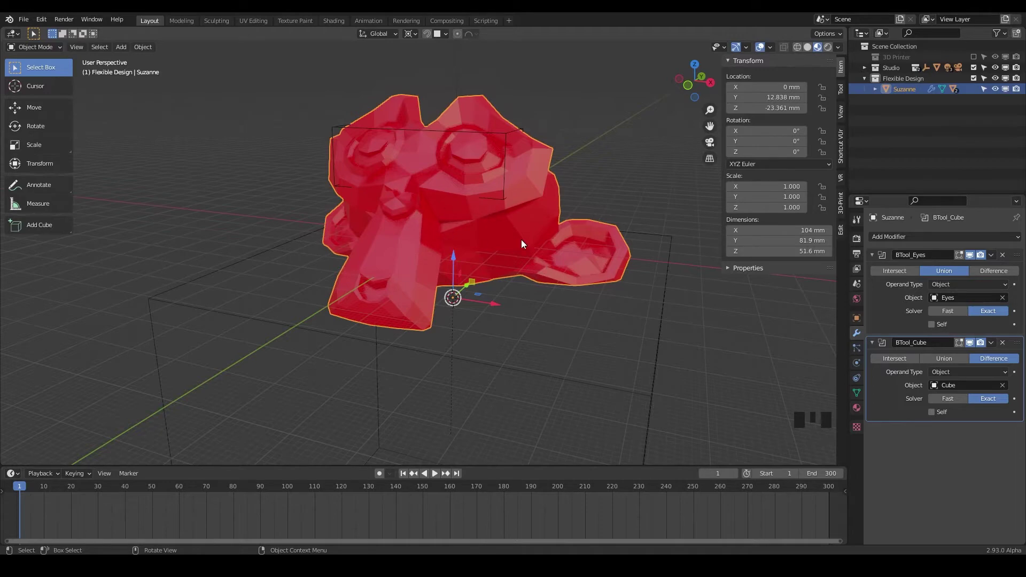
Step: Save the project under the new name BlenderUI_Modifiers.blend
left_click(889, 236)
left_click(23, 19)
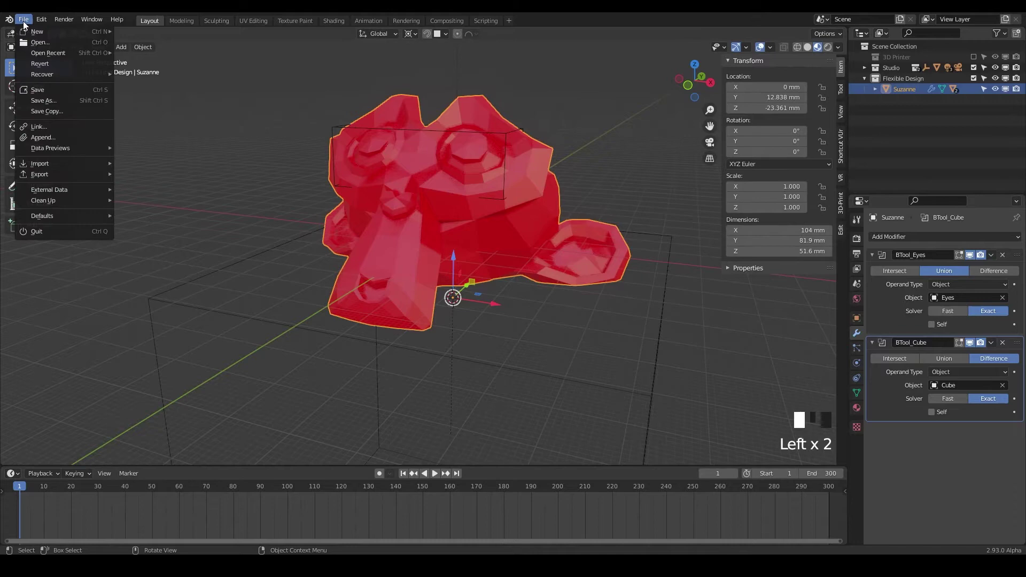
left_click(44, 100)
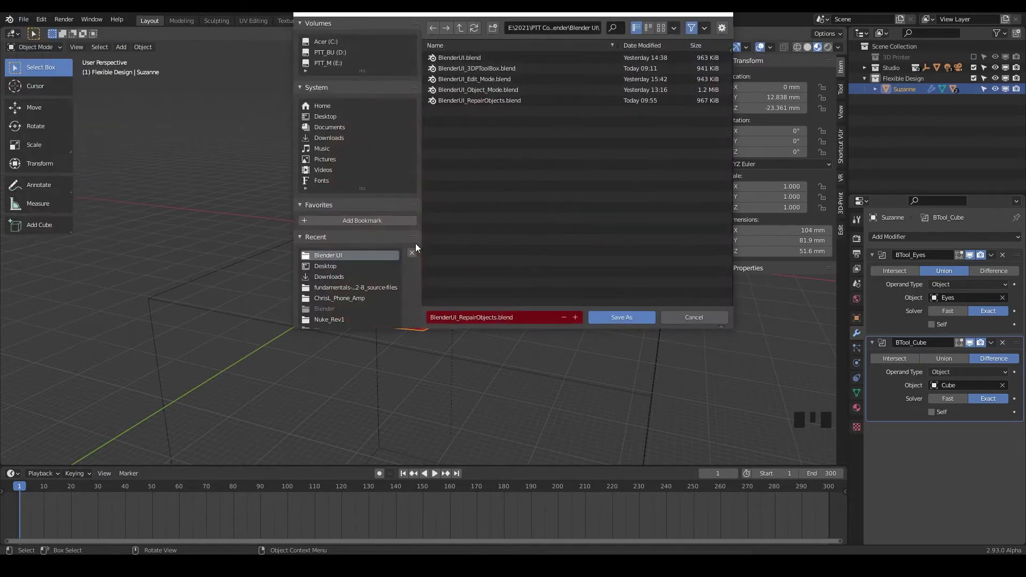
left_click_drag(497, 318, 459, 317)
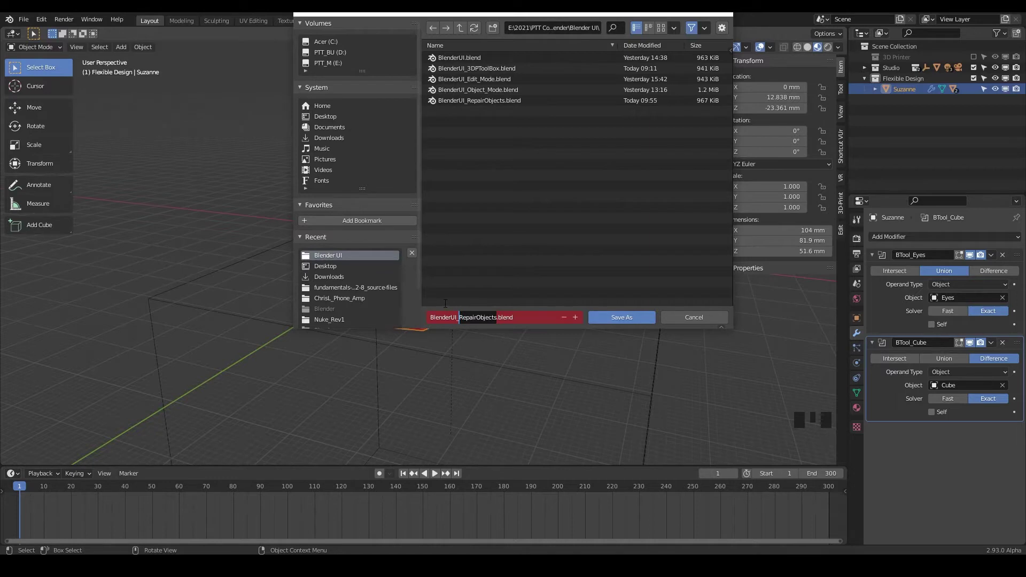
type("Modi")
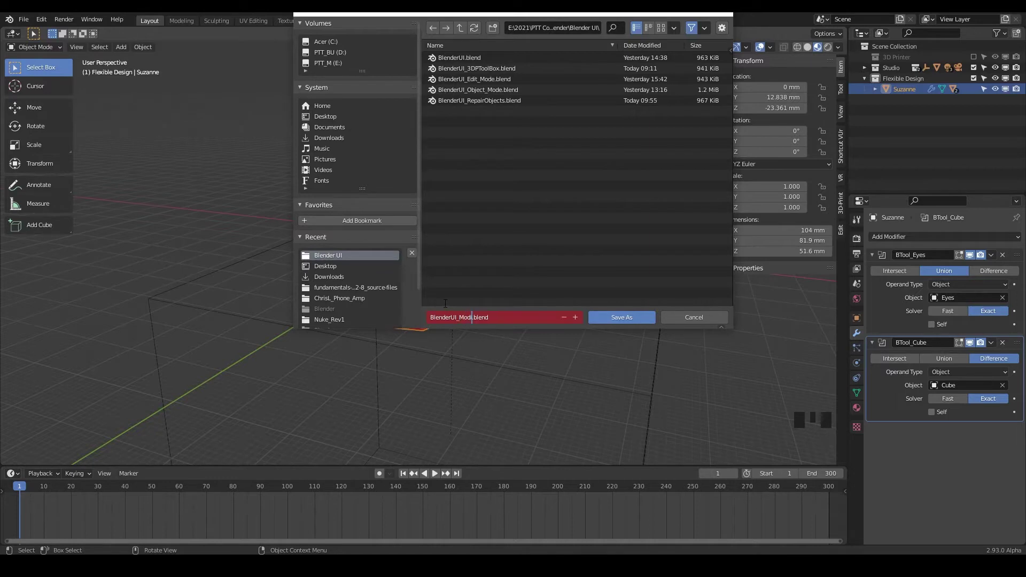
type("fiers")
left_click(620, 317)
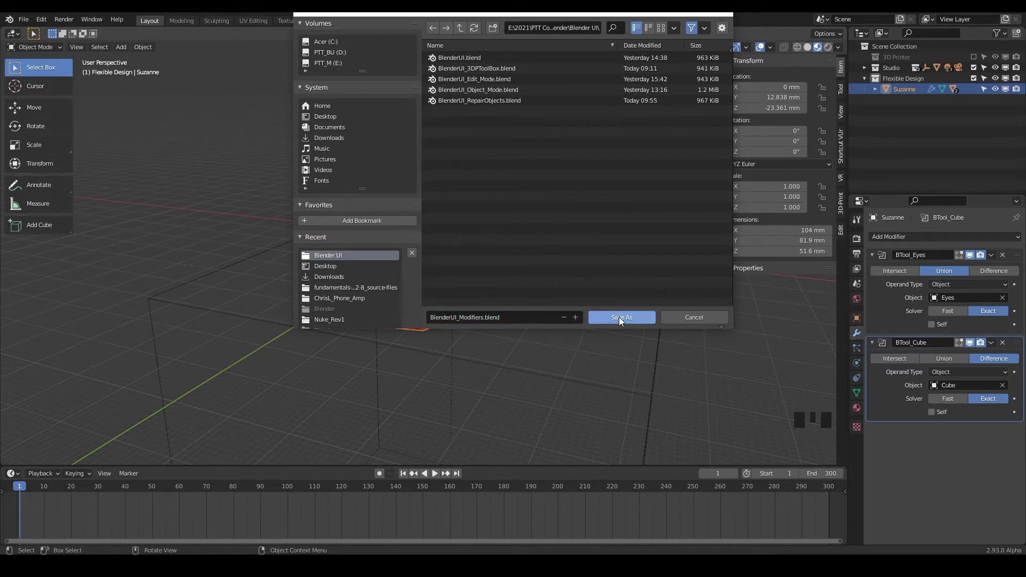
Step: Confirm the save and return the Properties editor to Suzanne's Modifier tab
left_click(526, 271)
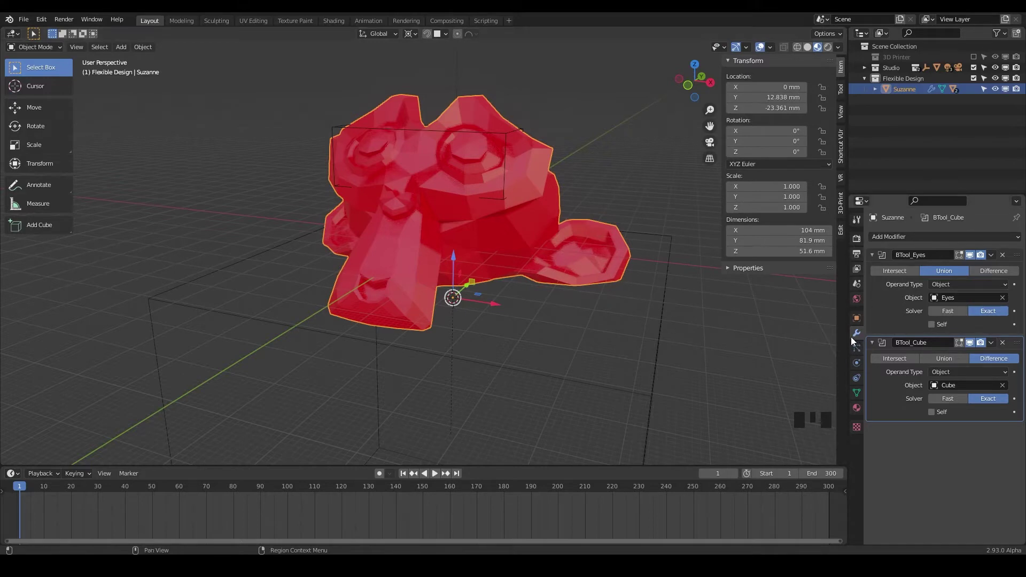
left_click(857, 220)
left_click(856, 239)
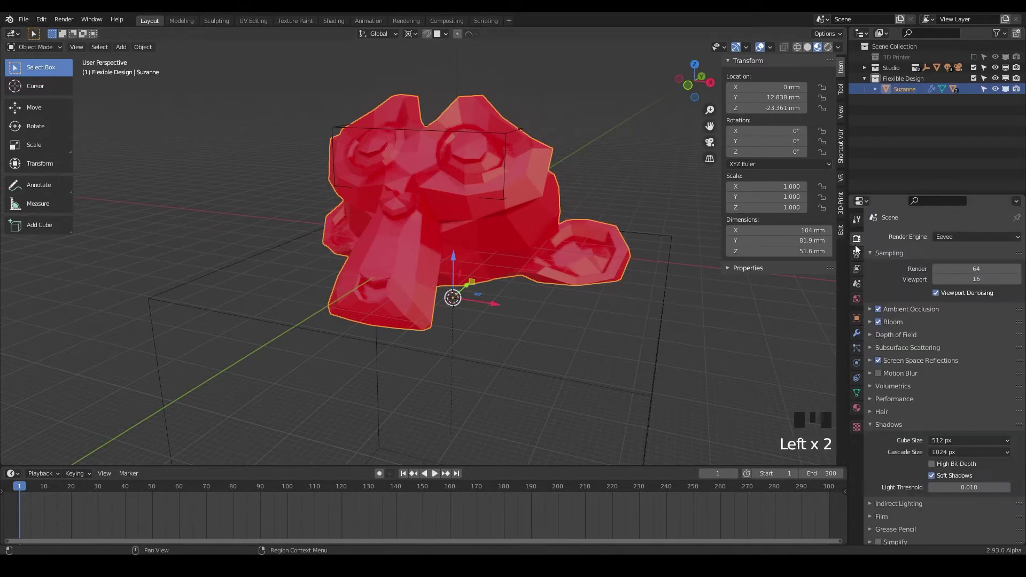
left_click(856, 253)
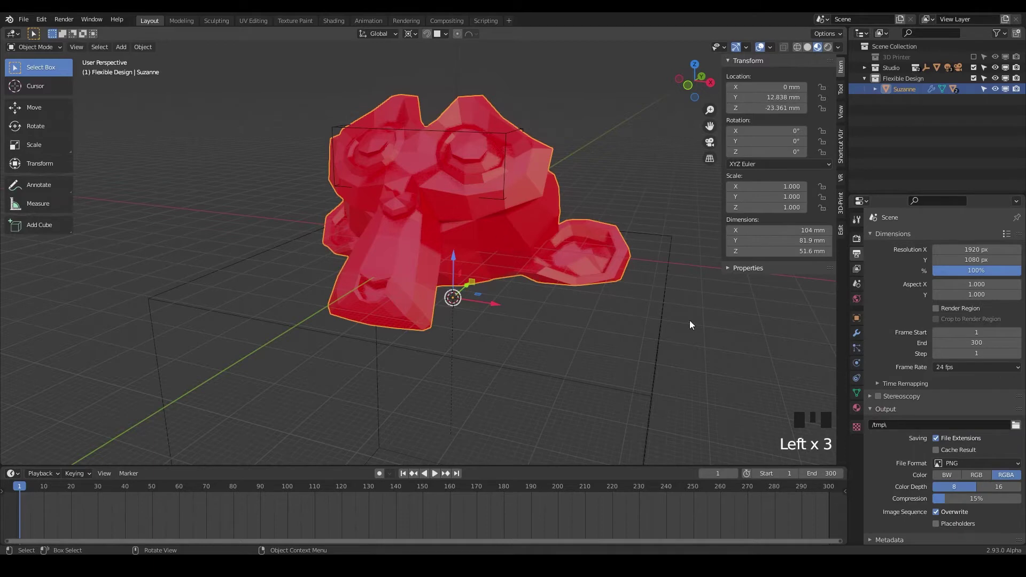
left_click(857, 333)
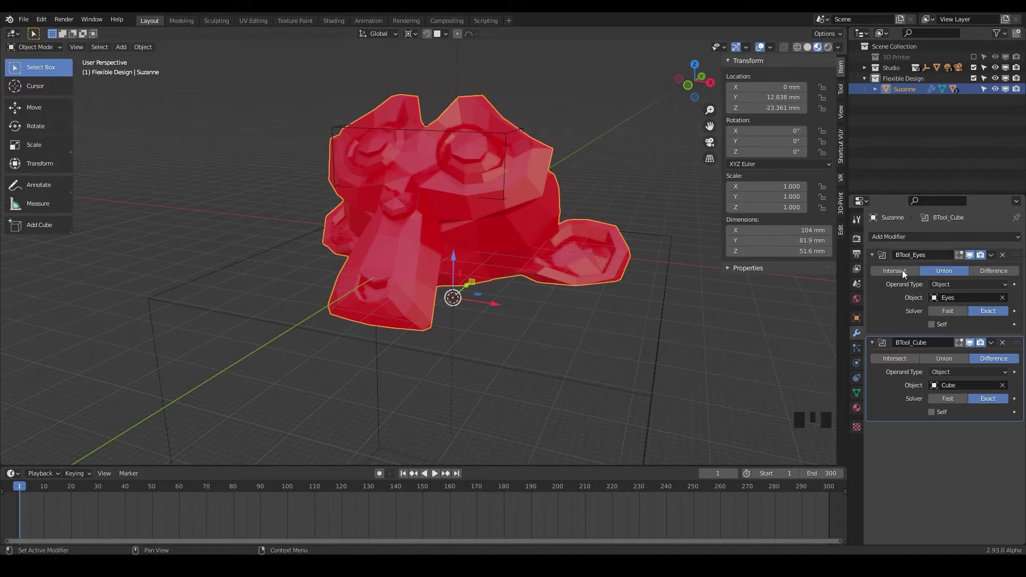
Step: Collapse the BTool_Eyes and BTool_Cube modifier panels without adding a modifier
left_click(906, 236)
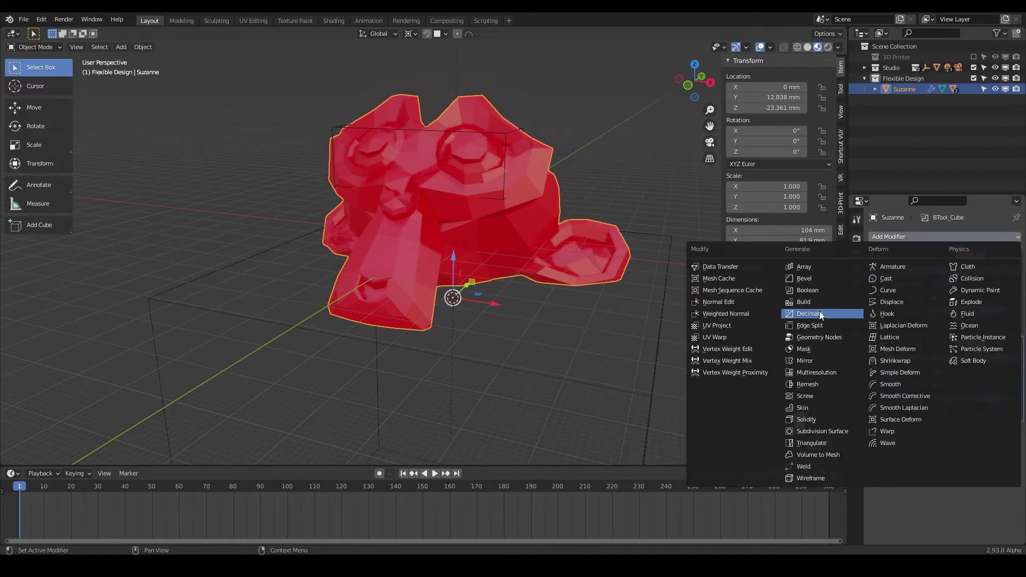
left_click(931, 236)
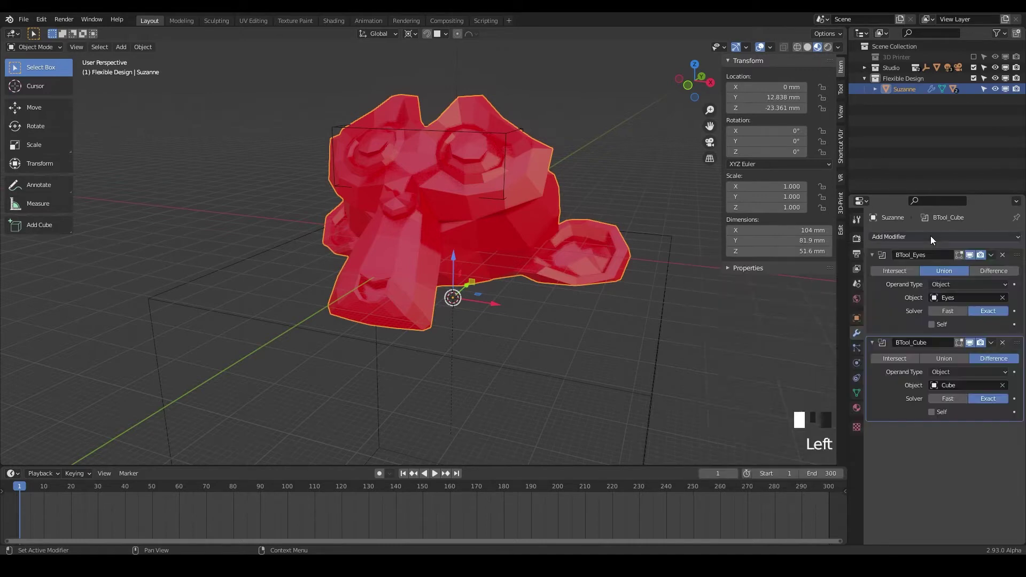
left_click(871, 255)
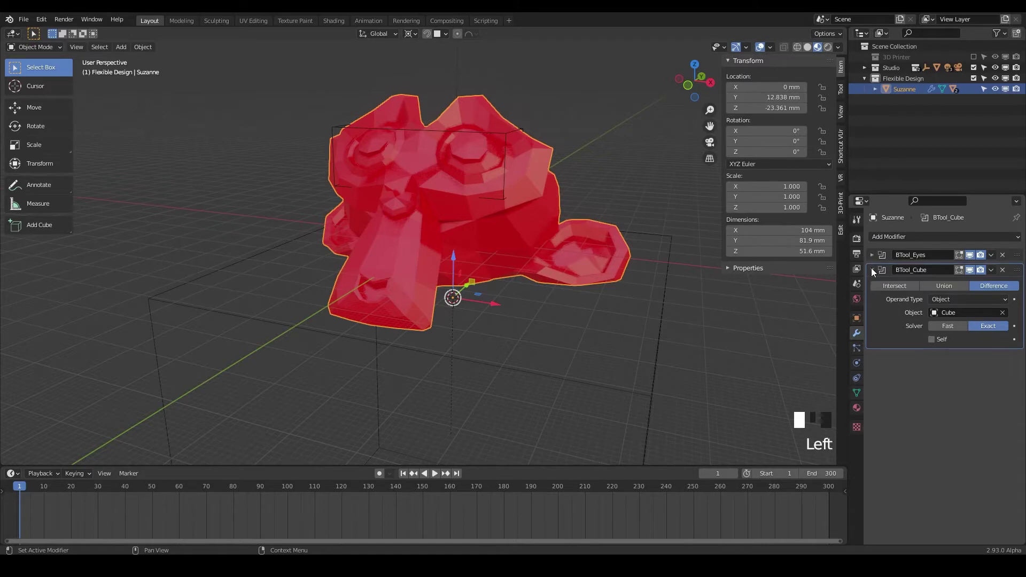
left_click(872, 269)
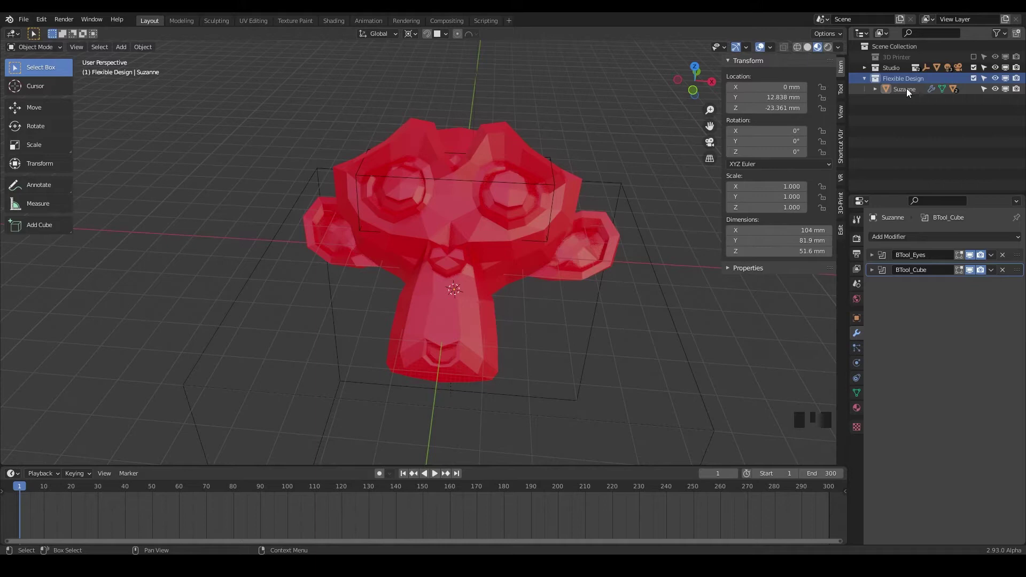
Step: Rename the Suzanne object to Suzanne.Original in the Outliner
left_click(908, 89)
double_click(908, 89)
left_click(920, 88)
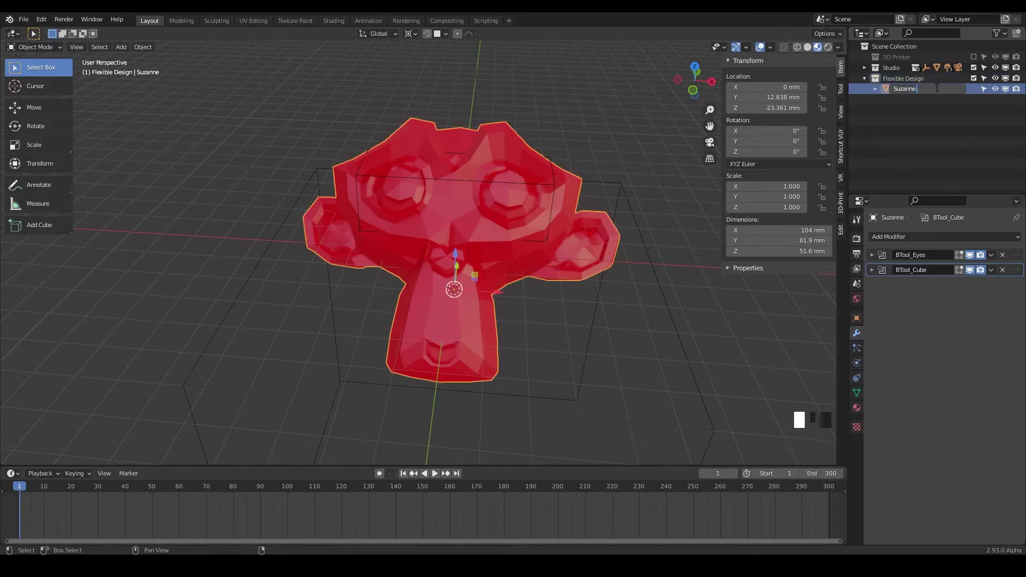
type(".Original")
key("Return")
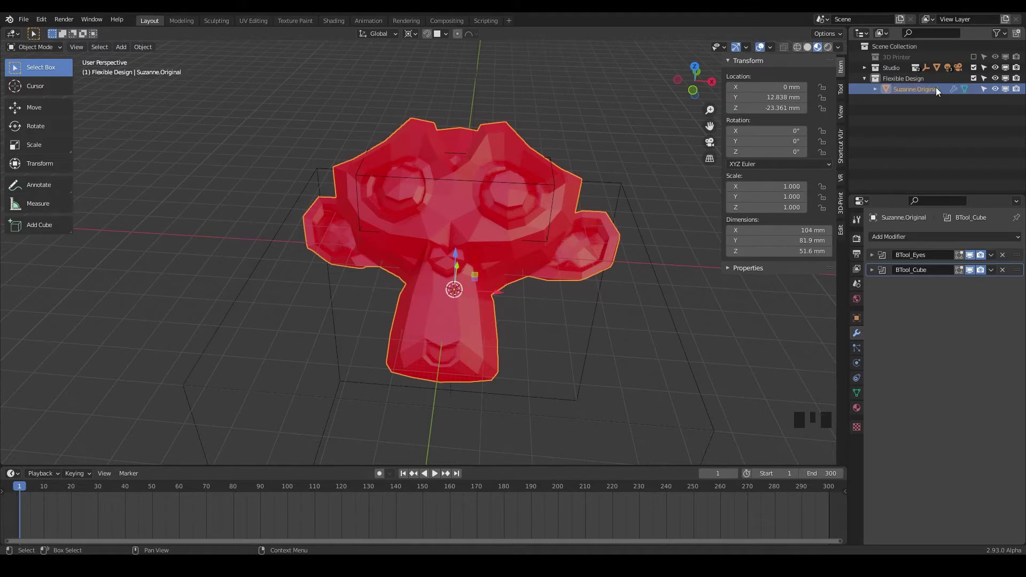
Step: Duplicate the Flexible Design collection and name the copy LowPoly
left_click(898, 79)
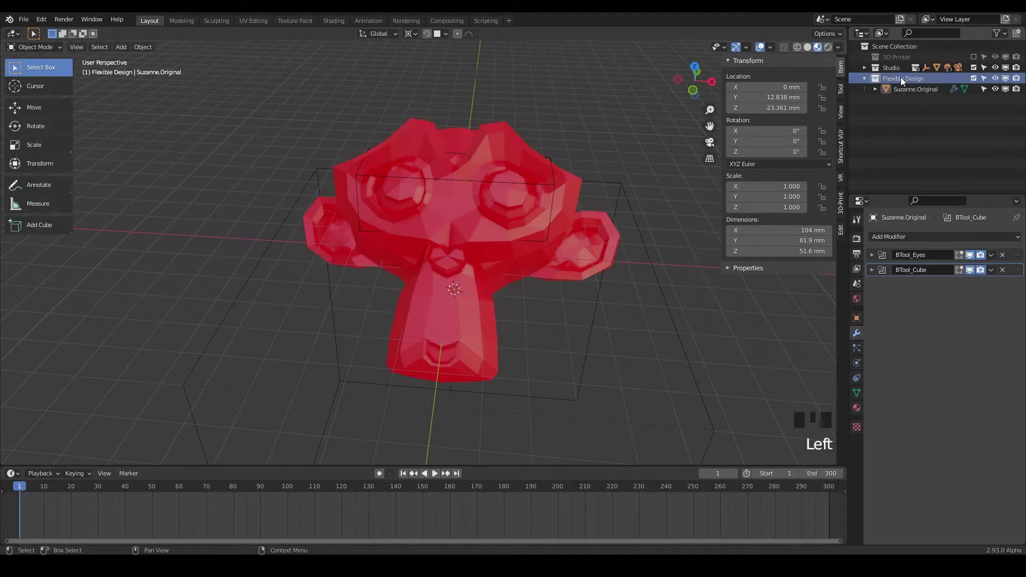
right_click(897, 81)
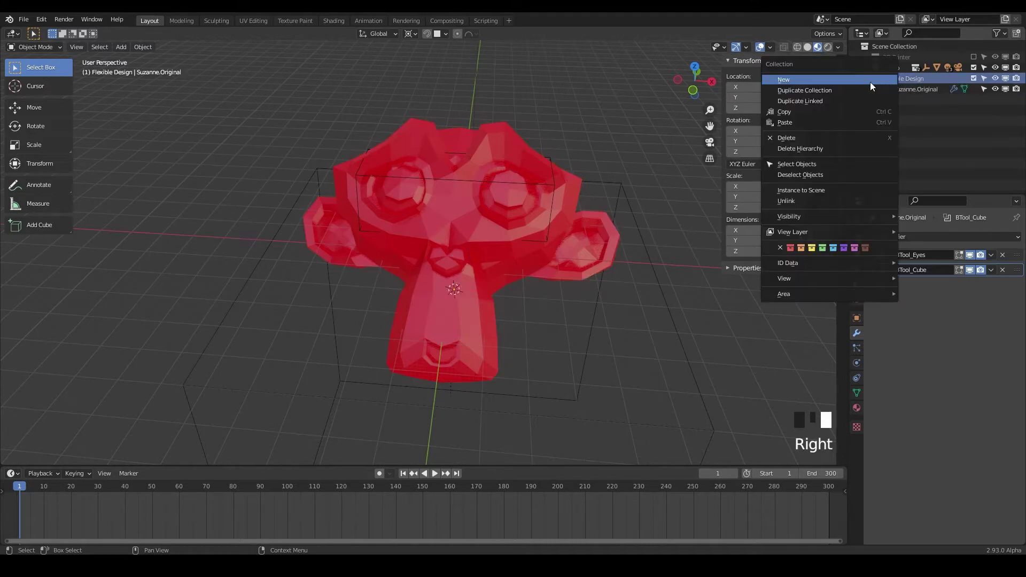
left_click(809, 90)
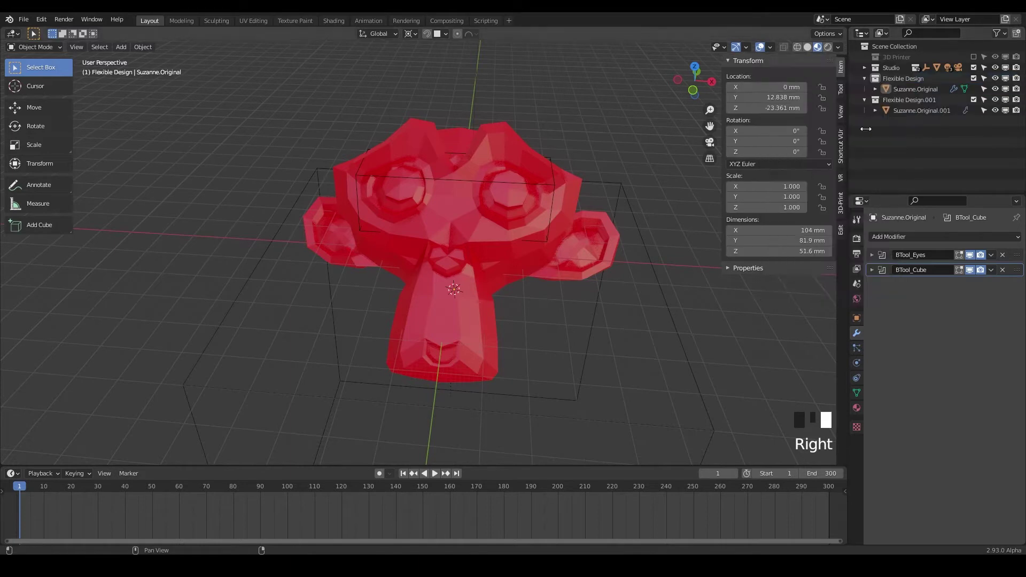
left_click(905, 100)
double_click(905, 101)
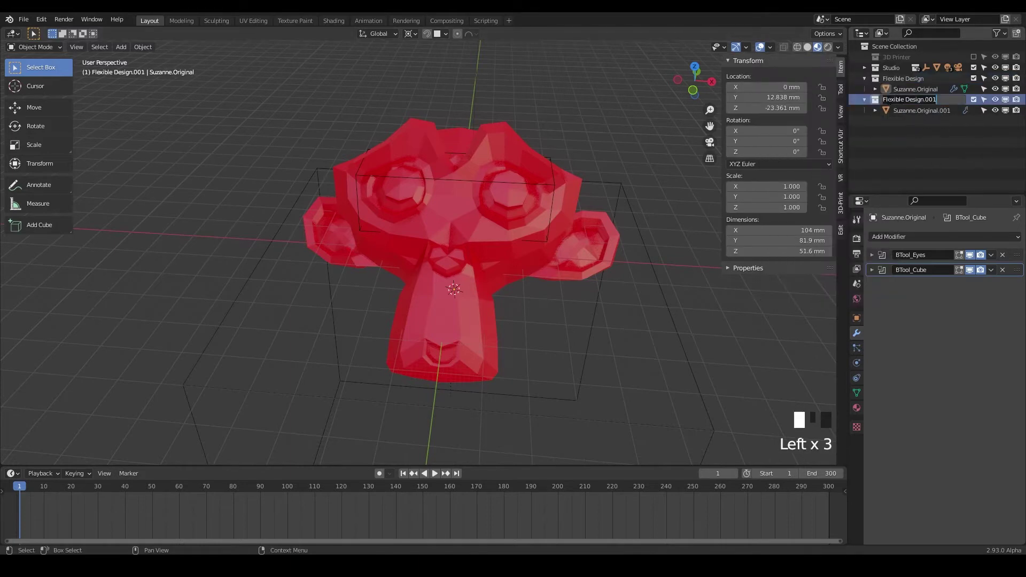
type("LowPo")
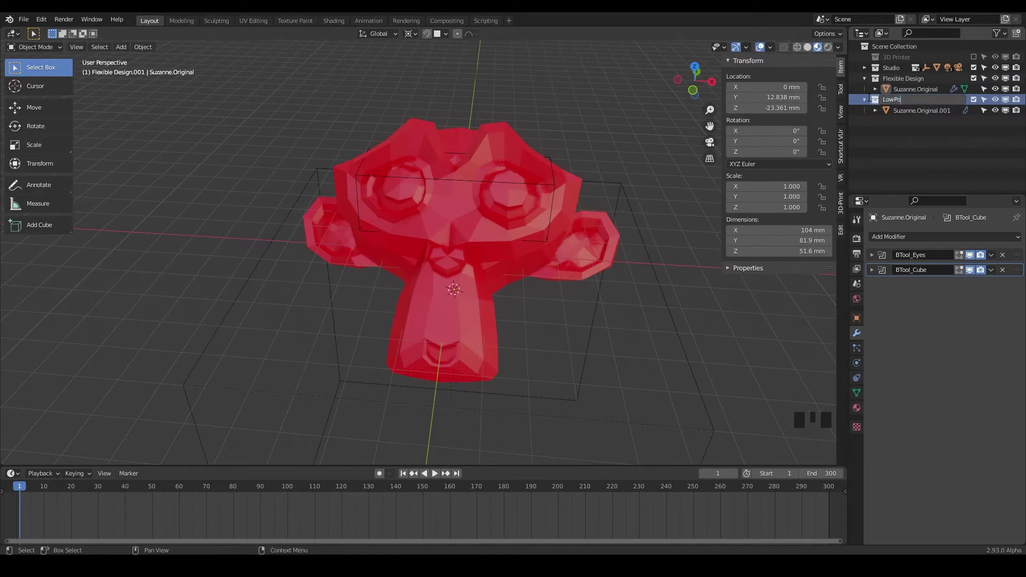
type("ly")
key("Return")
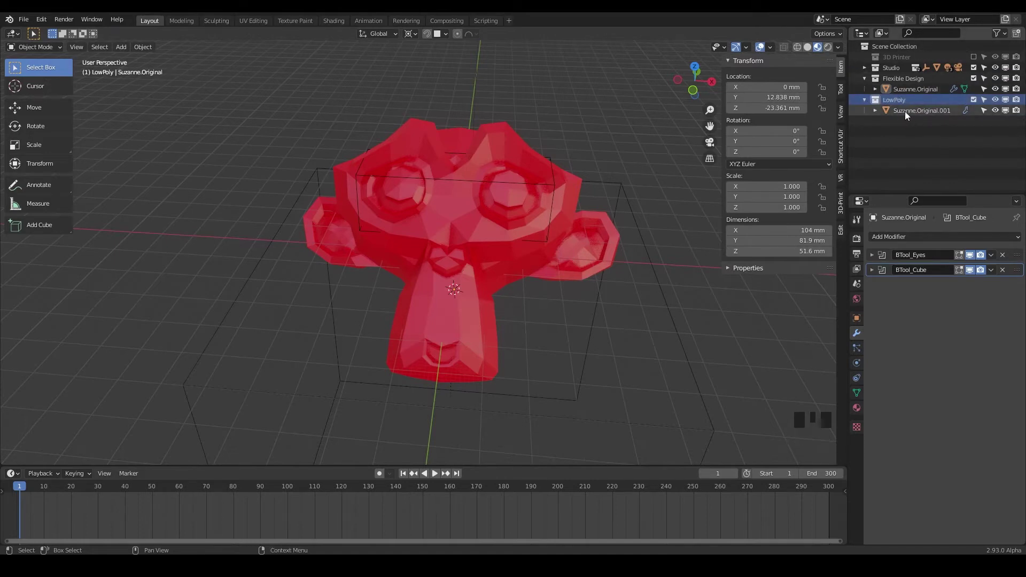
Step: Rename the copied Suzanne in LowPoly to Suzanne.LowPoly
left_click(922, 109)
double_click(928, 110)
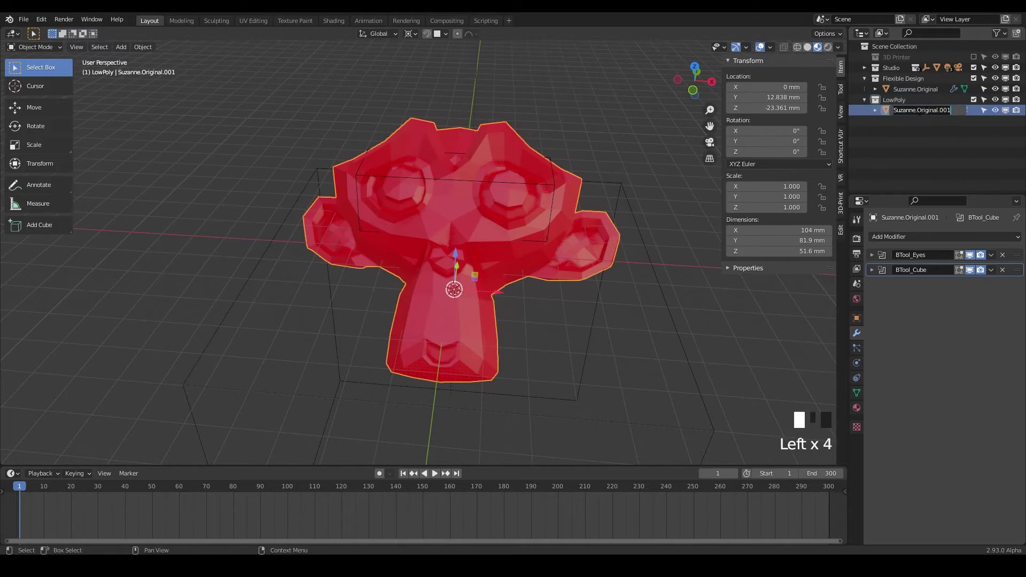
key("shift+End")
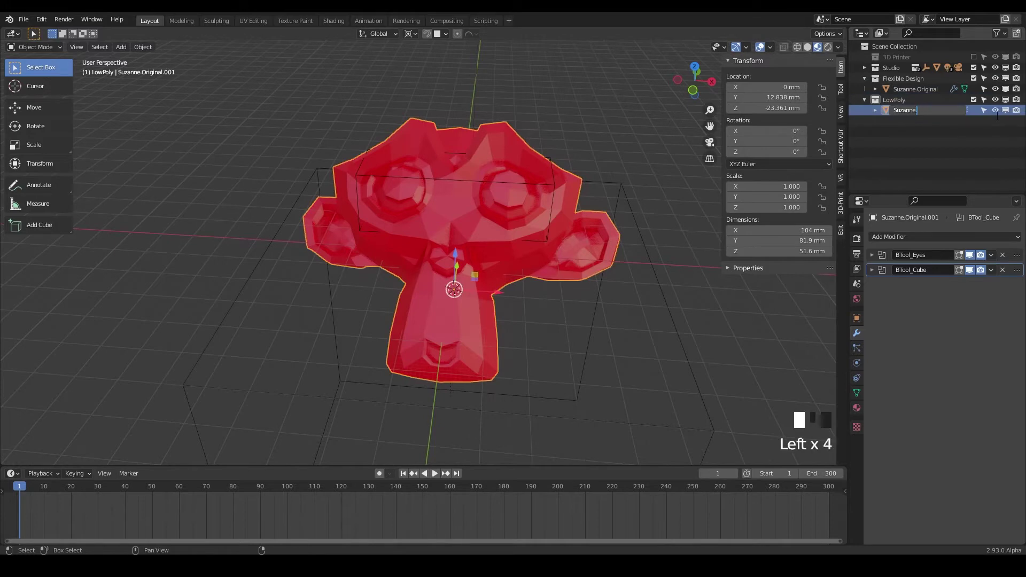
type("LowPoly")
key("Return")
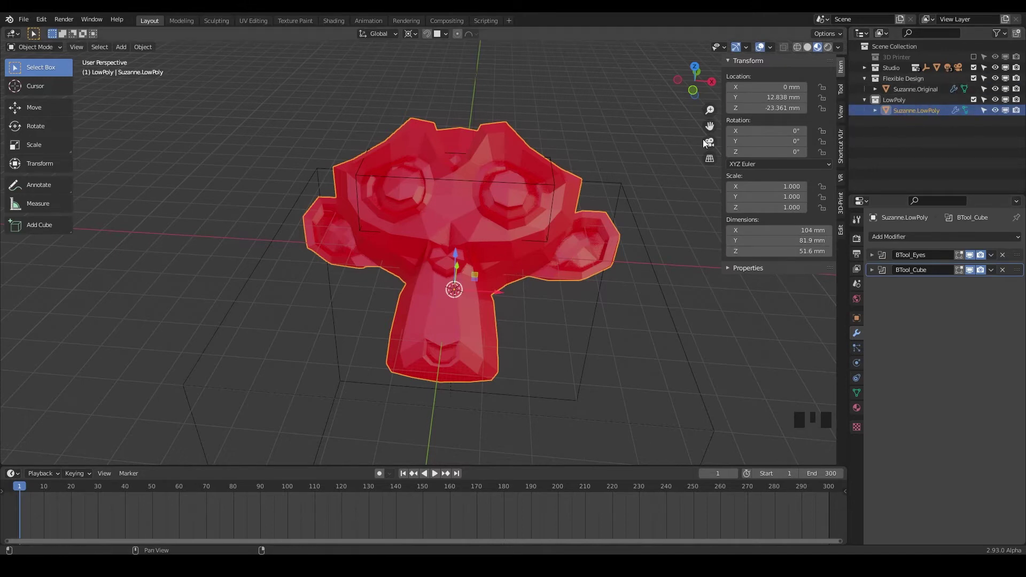
left_click(498, 290)
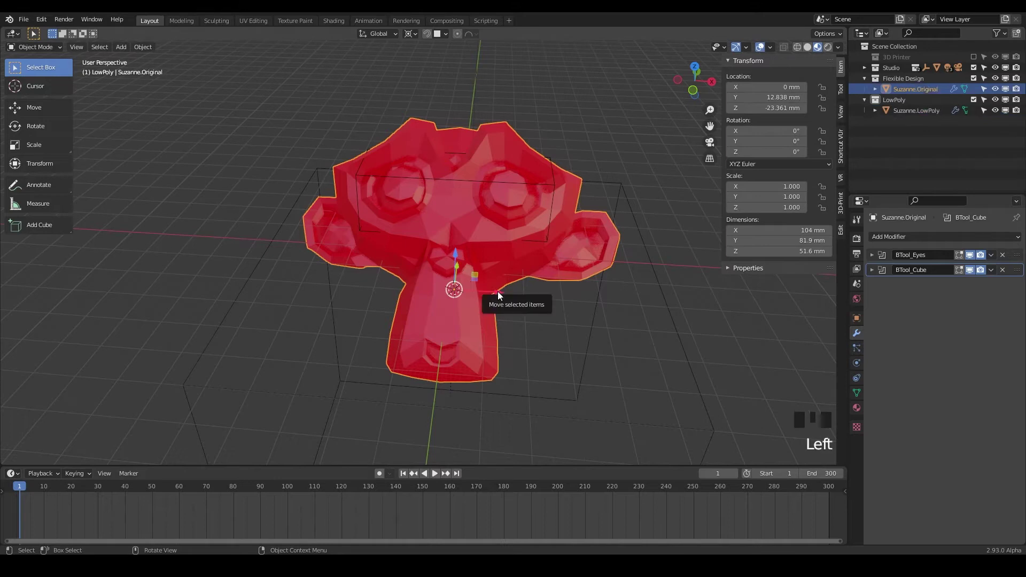
left_click(501, 268)
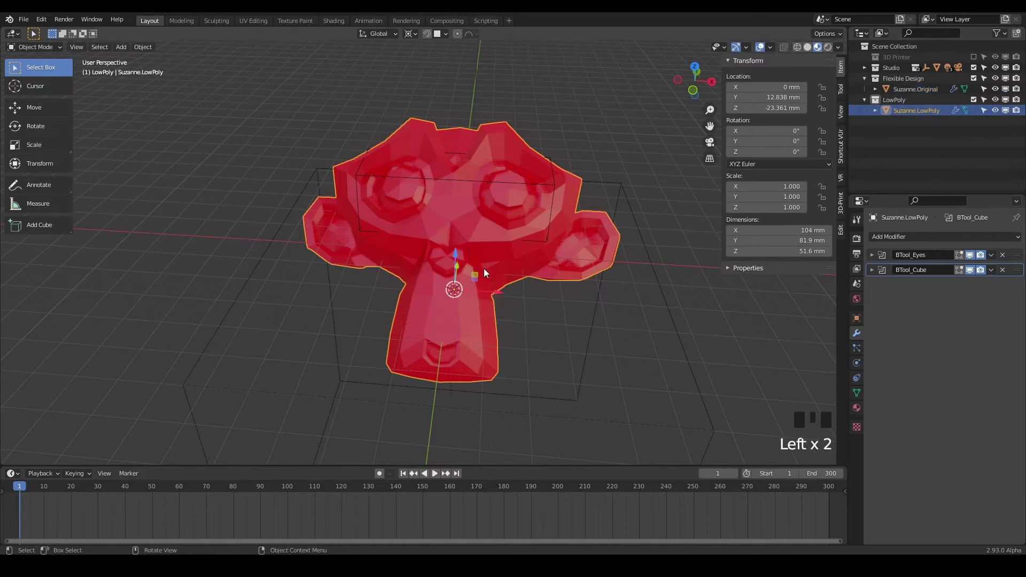
key("g")
key("x")
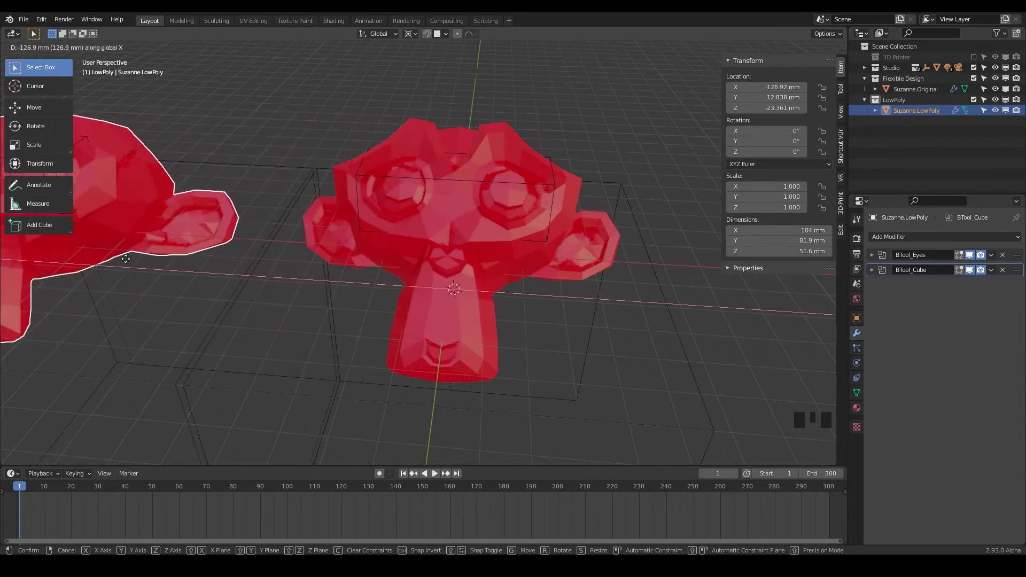
left_click(130, 259)
scroll(531, 293, "down", 4)
middle_click_drag(530, 293, 561, 275, "shift")
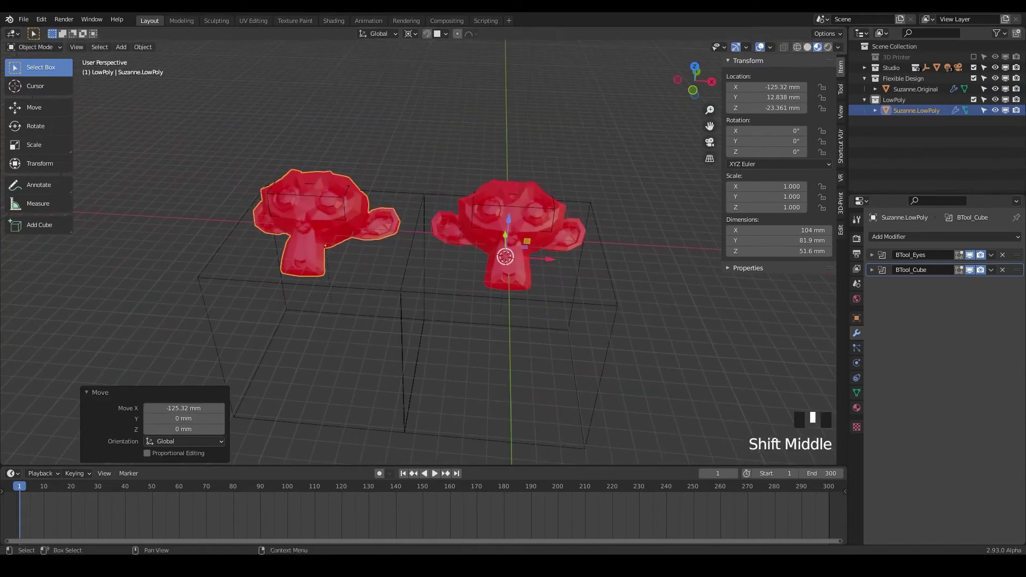
left_click(973, 78)
left_click(973, 78)
left_click(973, 78)
left_click(973, 78)
left_click(973, 78)
left_click(973, 78)
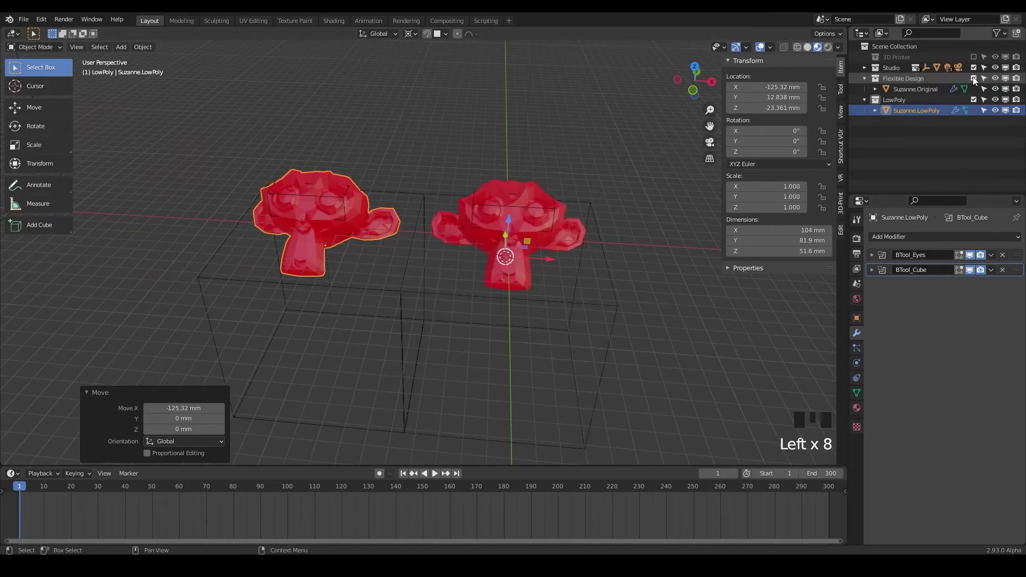
left_click(973, 78)
left_click(973, 78)
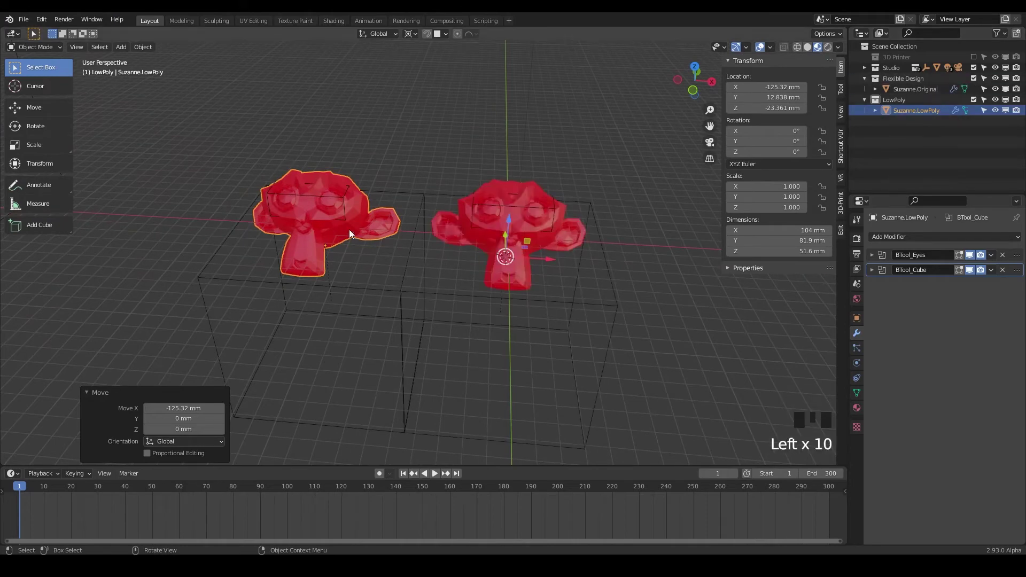
middle_click_drag(349, 230, 426, 220, "shift")
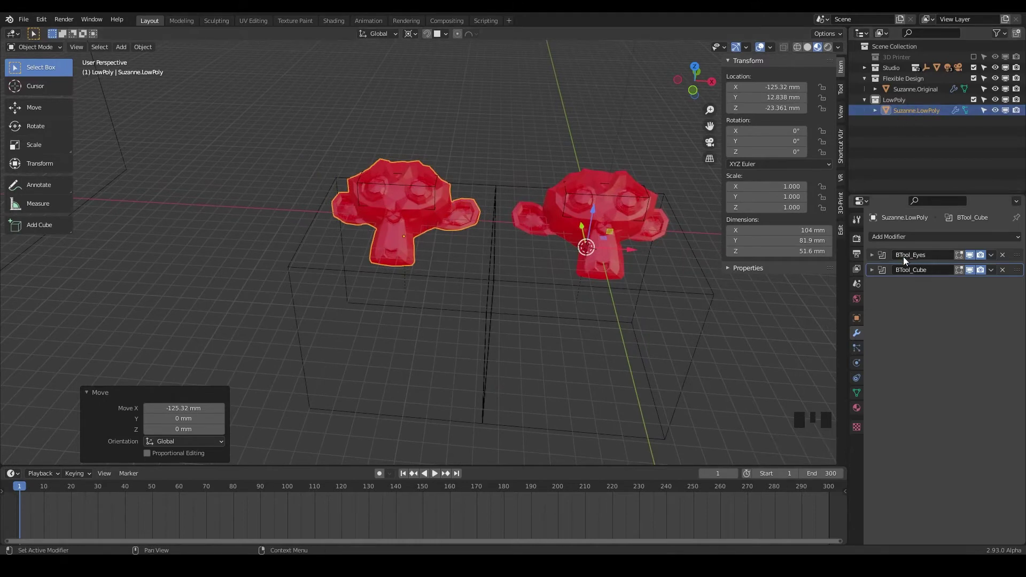
Step: Inspect the Eyes.001 and Cube.001 helpers, then select the left Suzanne.LowPoly
left_click(435, 187)
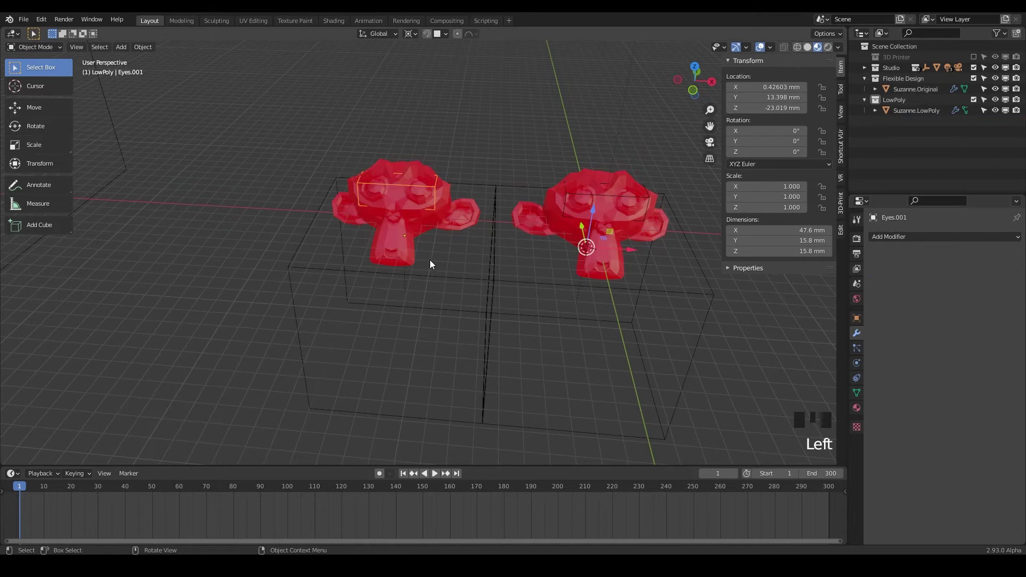
left_click(433, 274)
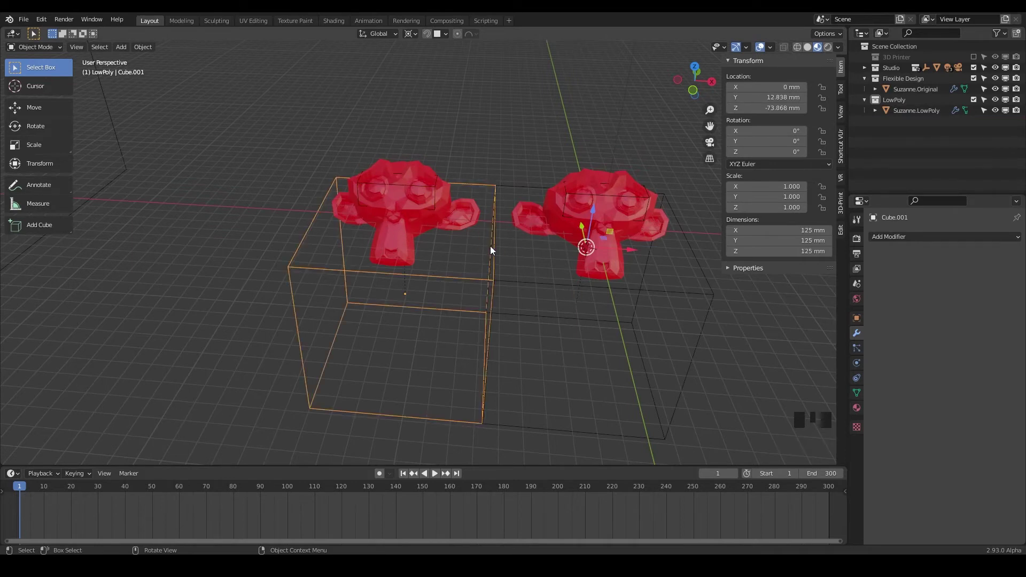
left_click(434, 187)
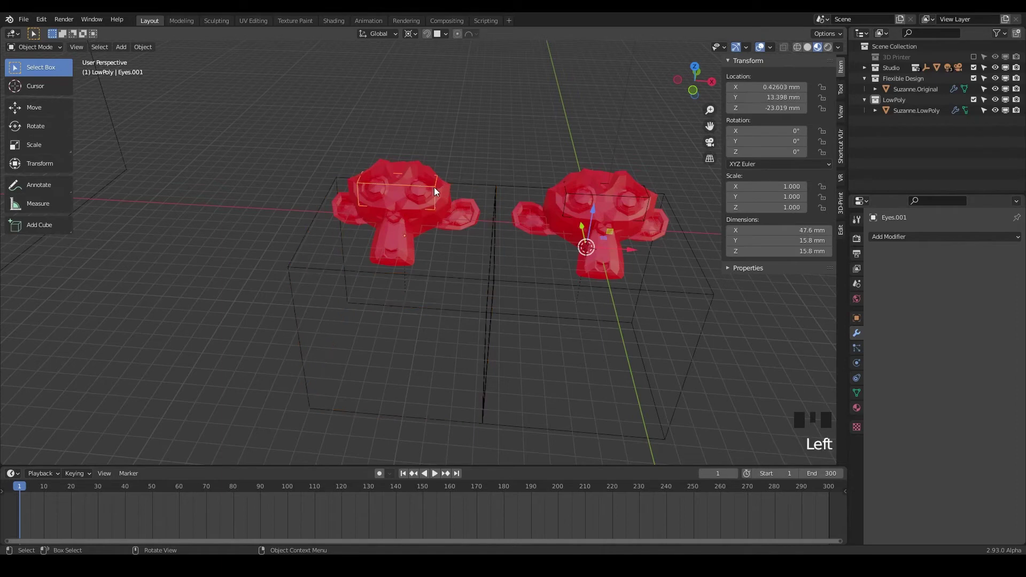
left_click(437, 273)
left_click(400, 214)
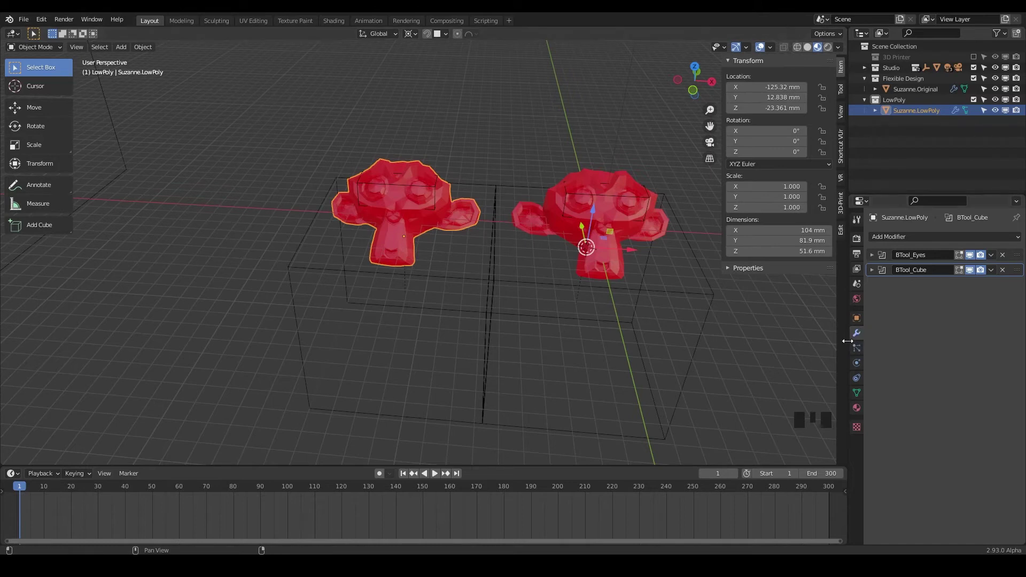
left_click(857, 238)
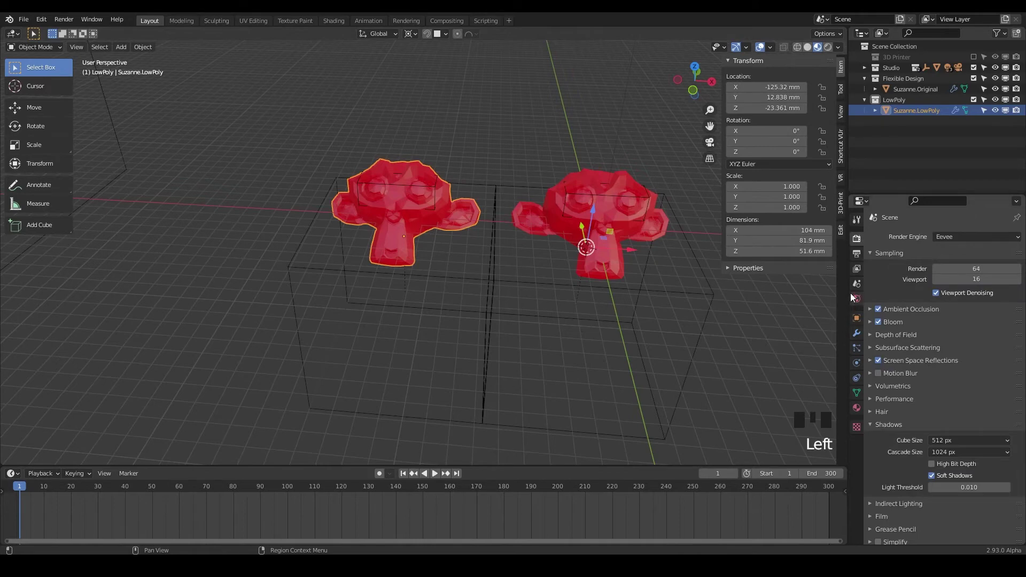
double_click(856, 268)
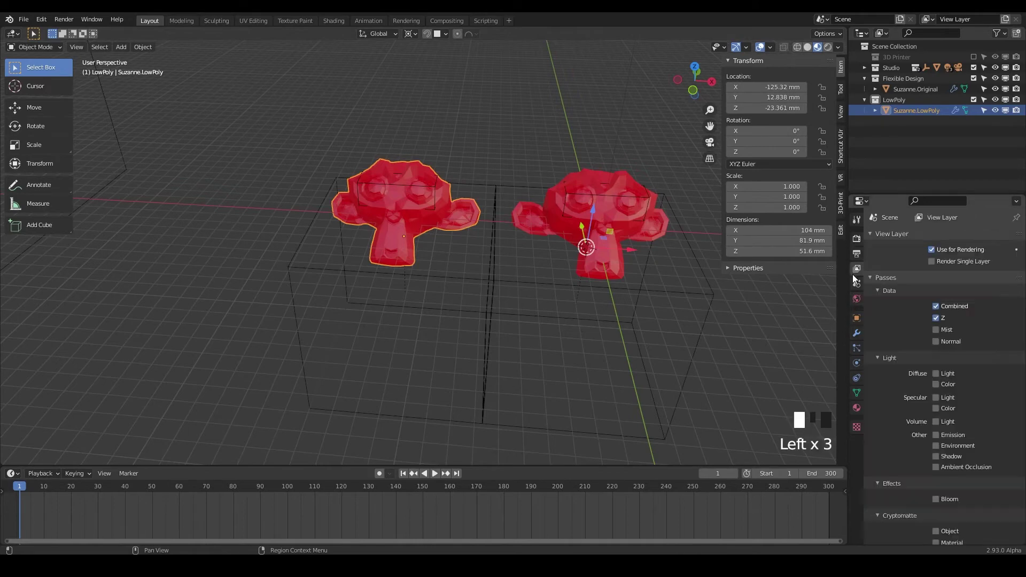
left_click(855, 333)
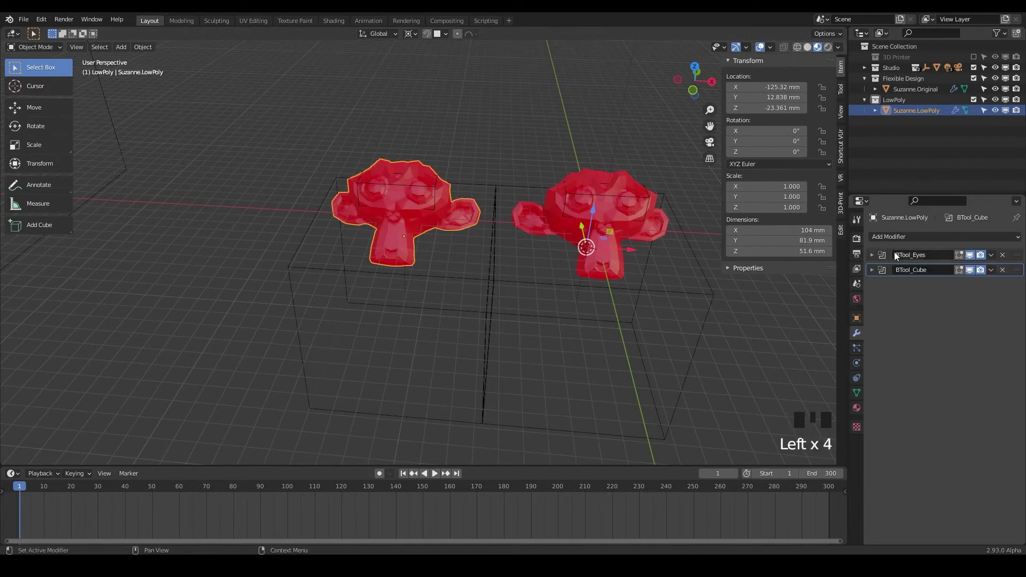
left_click(872, 255)
left_click(871, 342)
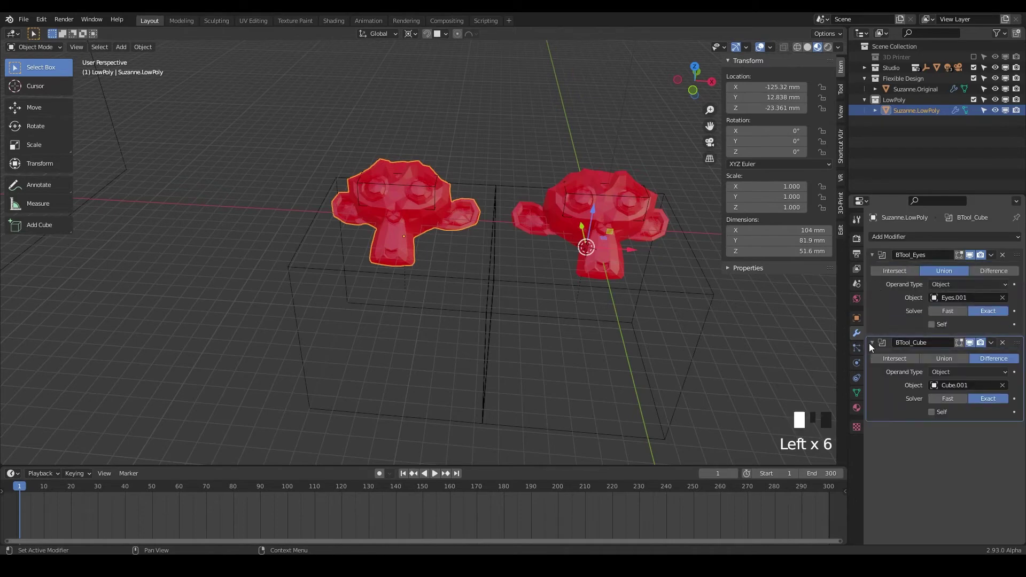
left_click(872, 255, "ctrl")
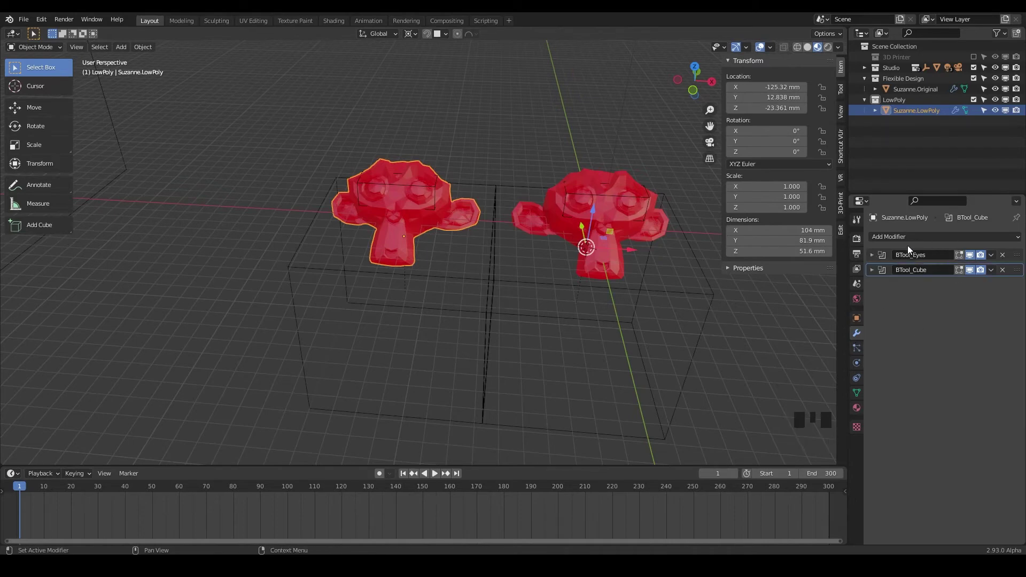
Step: Add a Decimate modifier from Add Modifier > Generate
left_click(924, 236)
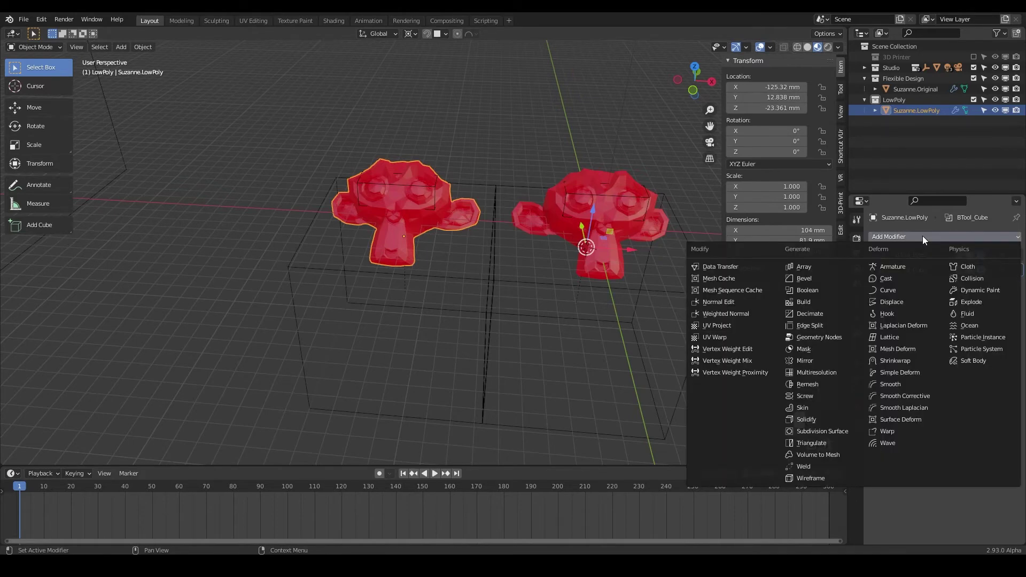
left_click(809, 315)
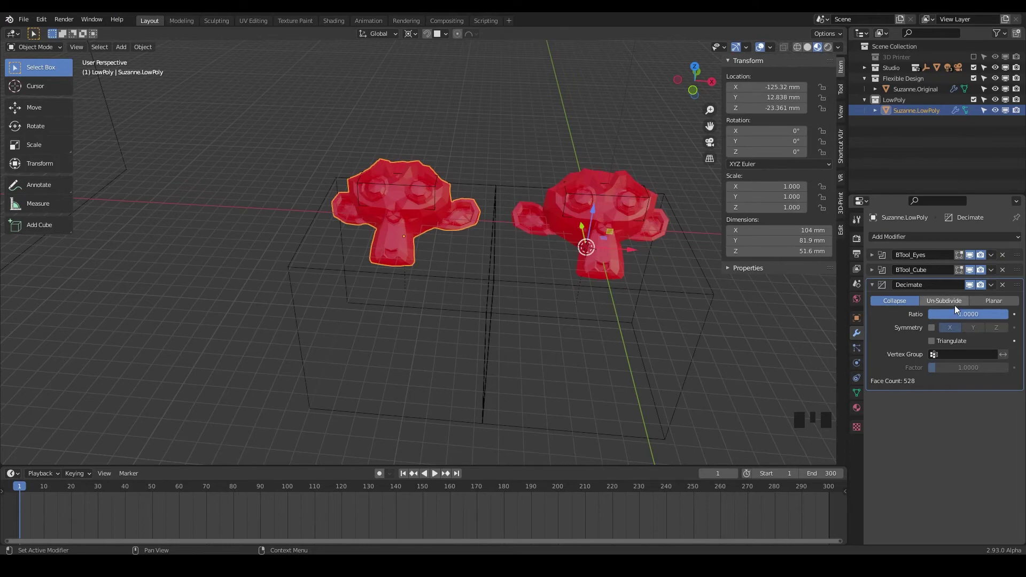
Step: Try Decimate ratios such as 0.1250 and 0.26 while orbiting around the LowPoly Suzanne
left_click_drag(983, 314, 934, 317)
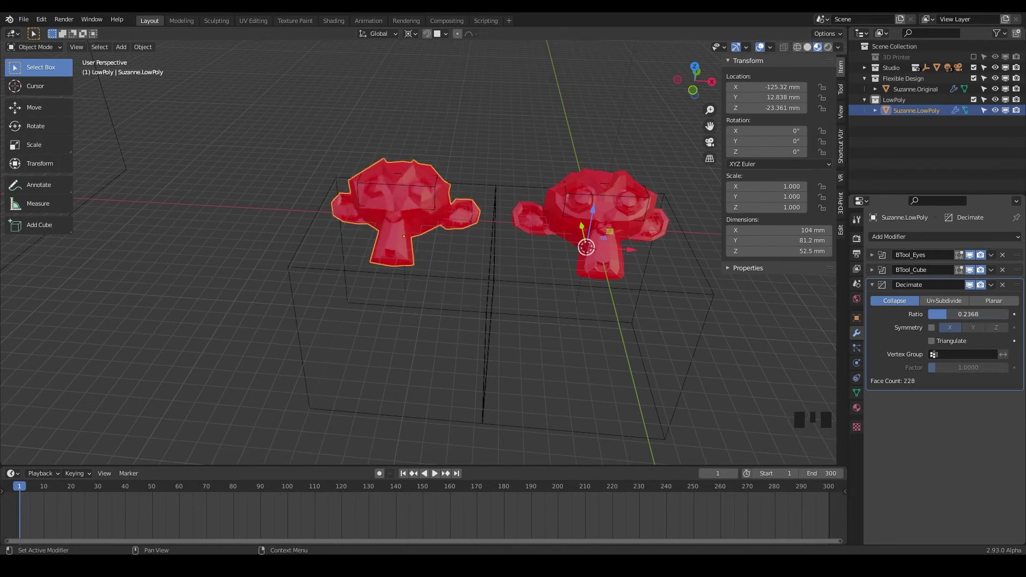
scroll(452, 219, "up", 4)
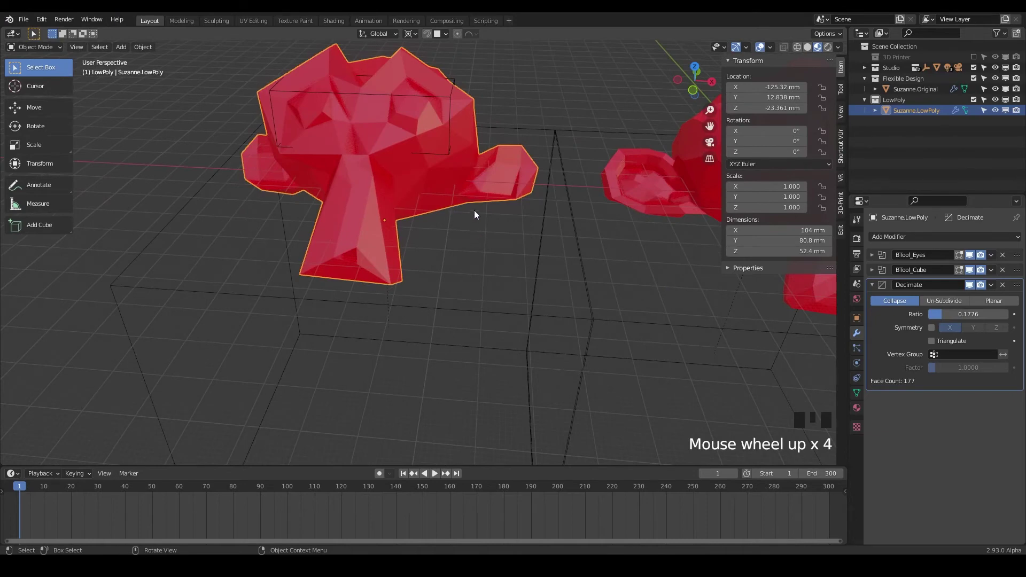
key("KP_Decimal")
middle_click_drag(467, 259, 437, 222)
scroll(453, 219, "up", 2)
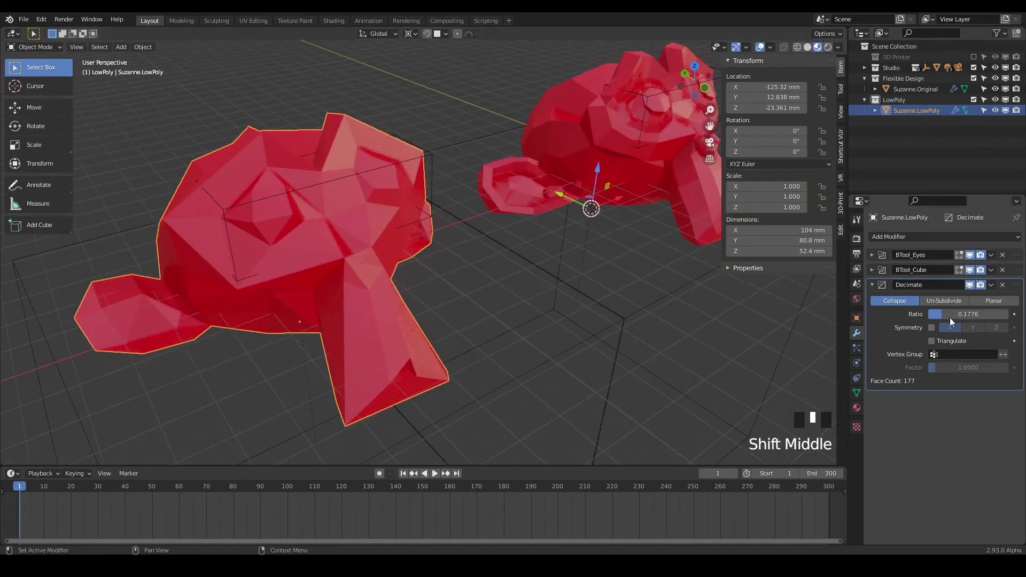
left_click_drag(937, 313, 931, 313)
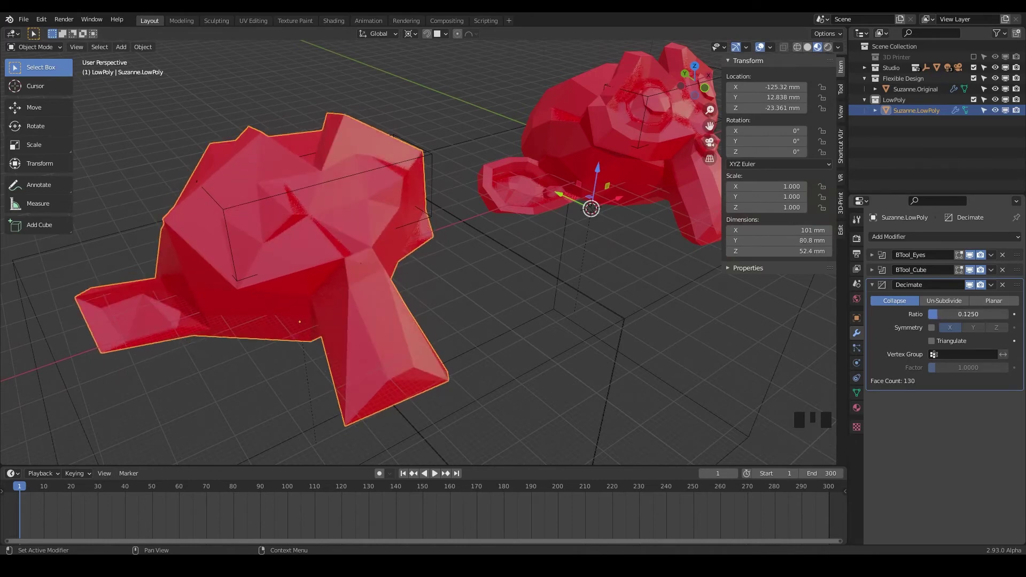
middle_click_drag(480, 262, 364, 234)
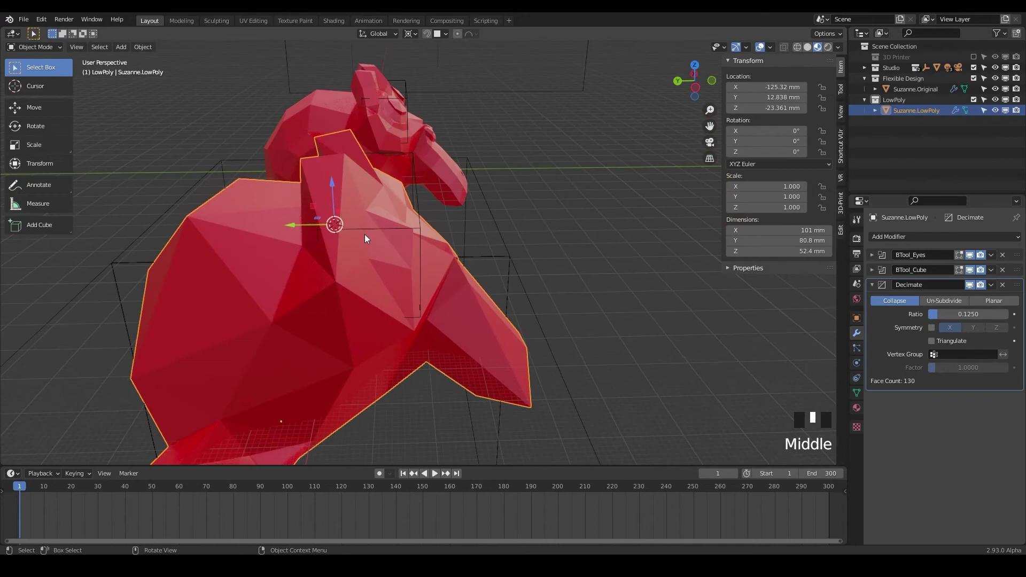
middle_click_drag(456, 346, 330, 261)
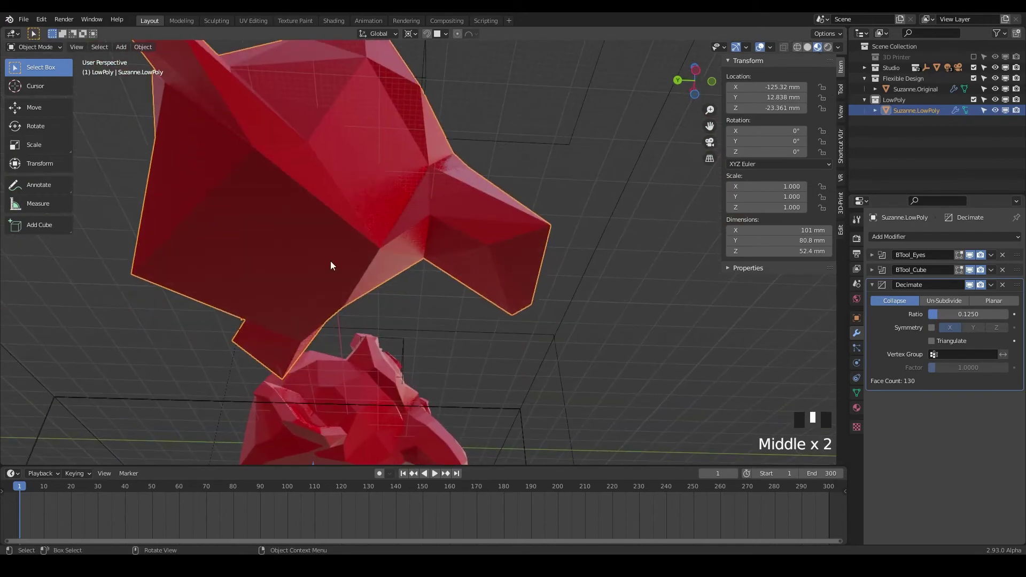
middle_click_drag(407, 247, 342, 299)
left_click_drag(950, 317, 971, 315)
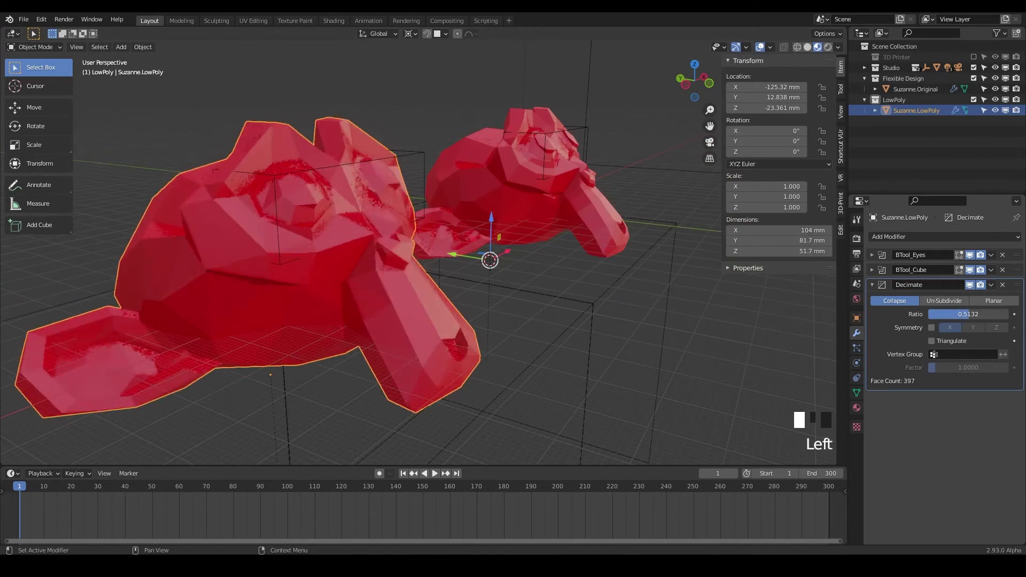
Step: Test Decimate ratios of 0.59, 0.4671 and 0.4211, orbiting to compare, ending at 0.1842
mouse_move(968, 314)
left_mouse_down()
mouse_move(949, 314)
mouse_move(989, 315)
mouse_move(917, 314)
mouse_move(950, 314)
left_mouse_up()
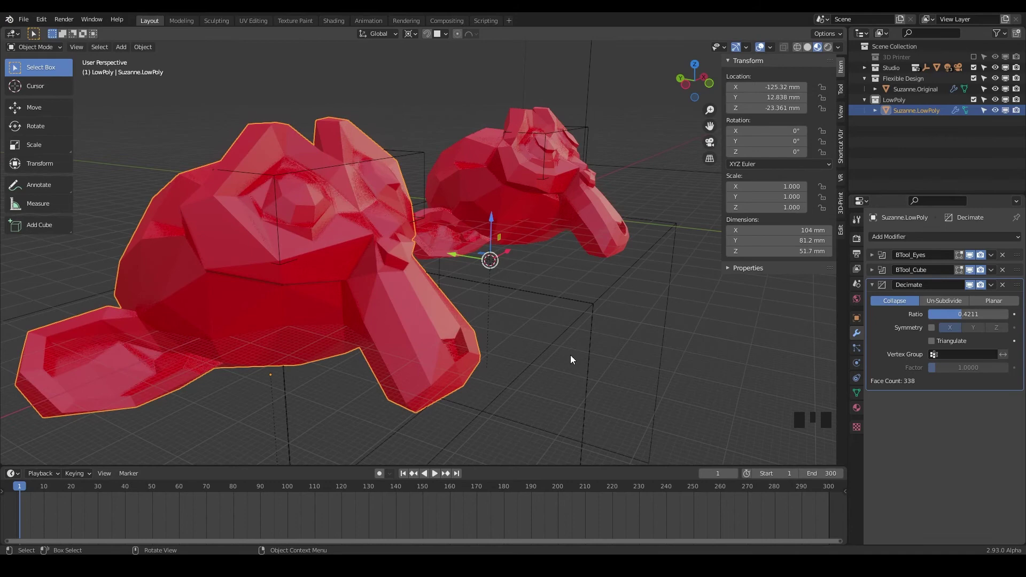
middle_click_drag(570, 354, 490, 366)
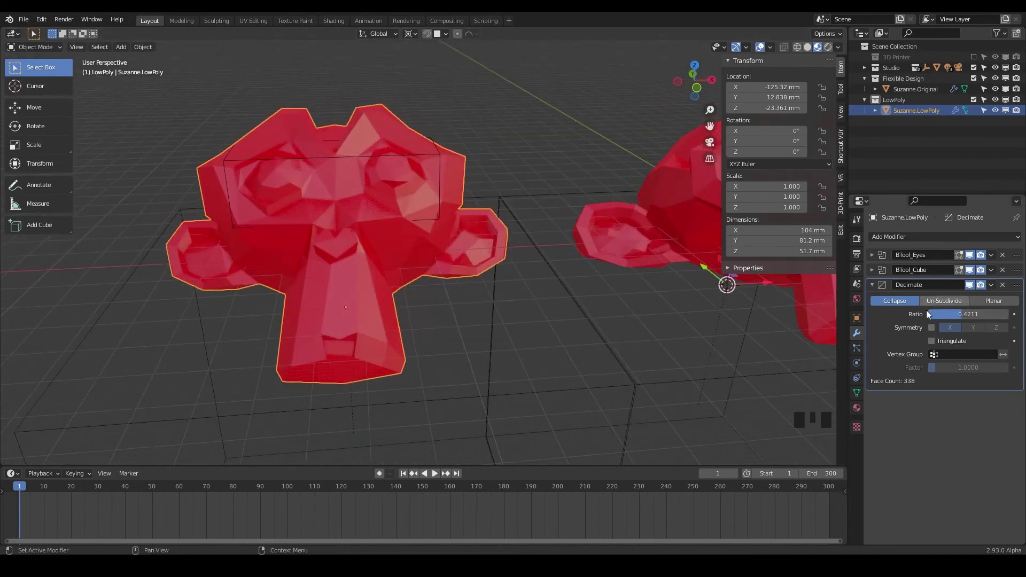
left_click_drag(965, 315, 974, 315)
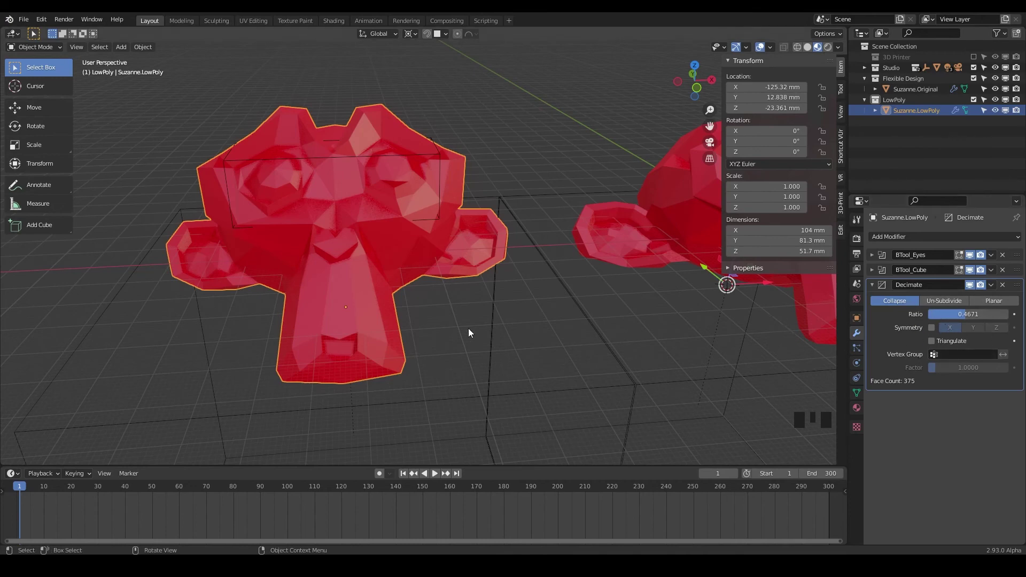
left_click_drag(968, 314, 943, 317)
middle_click_drag(425, 323, 312, 302)
scroll(494, 300, "down", 6)
middle_click_drag(467, 316, 447, 319)
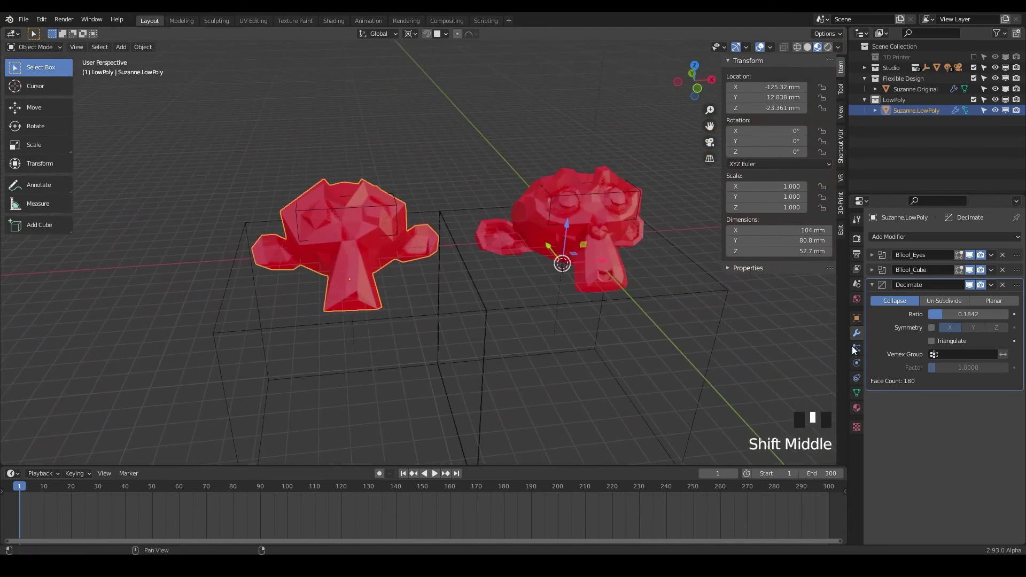
Step: Fold the Decimate modifier panel and pan to centre both Suzannes
left_click(872, 286)
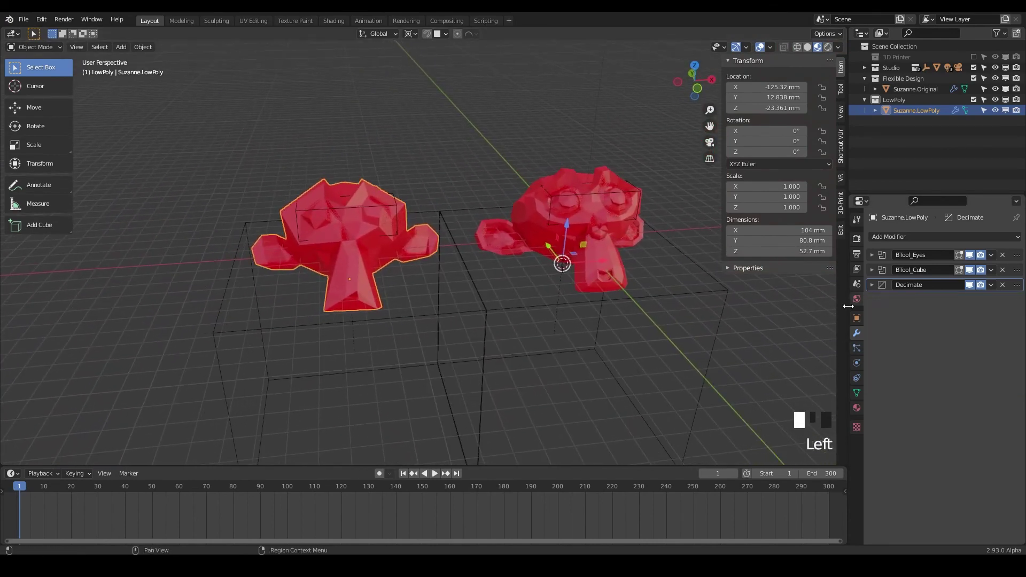
left_click(868, 285)
left_click(870, 283)
left_click(871, 281)
left_click(871, 281)
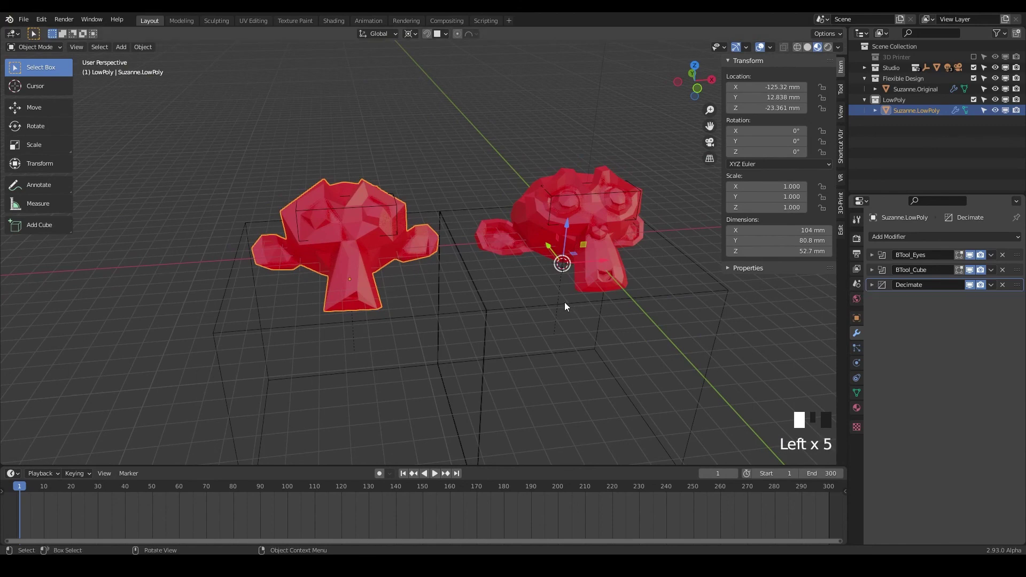
middle_click_drag(564, 303, 467, 318, "shift")
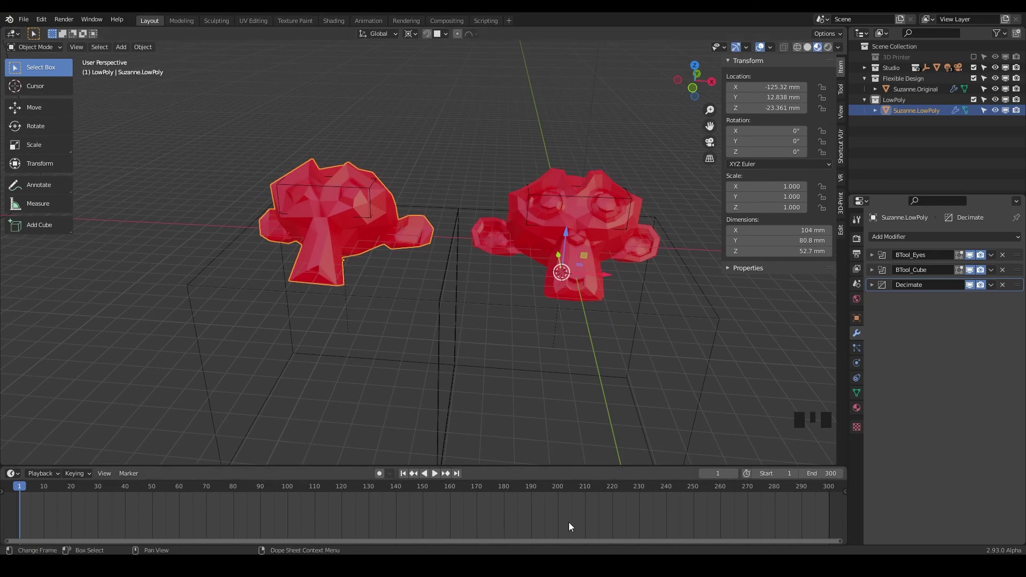